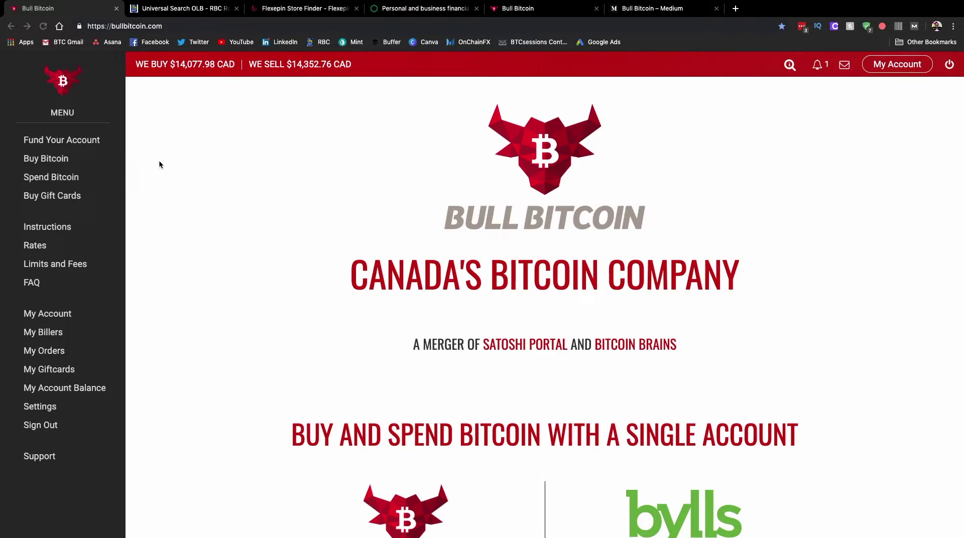
# Open the account funding page and choose E-Transfer as the payment method.
pyautogui.click(45, 143)
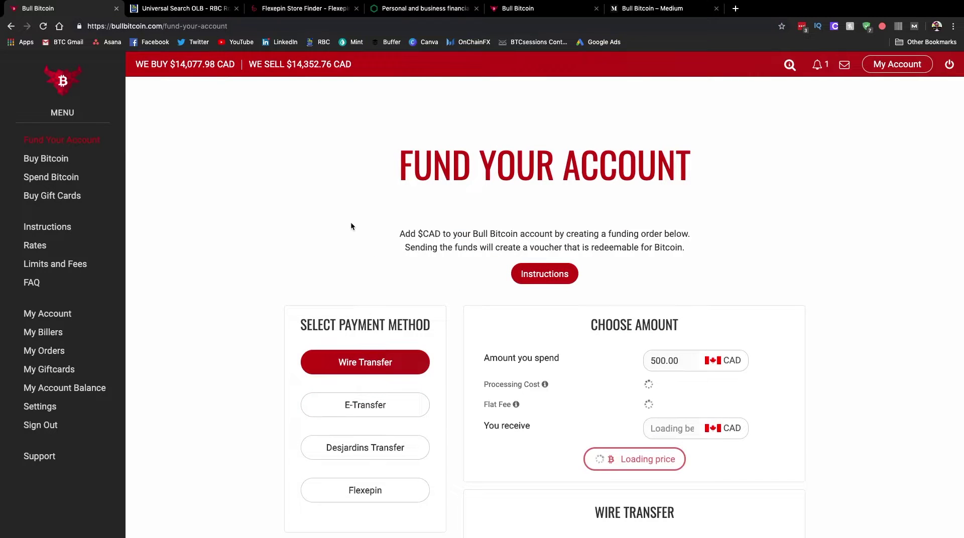
pyautogui.scroll(-2, 351, 222)
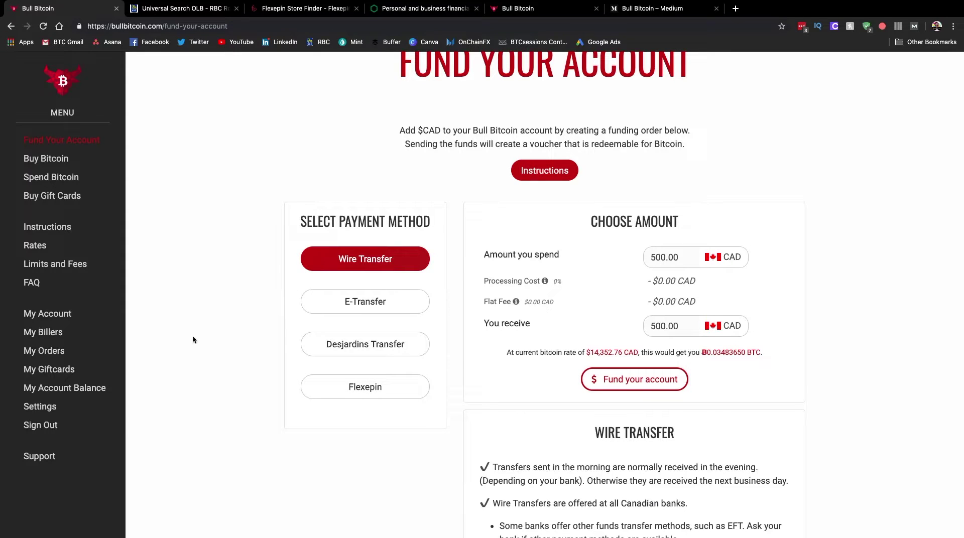
pyautogui.click(370, 304)
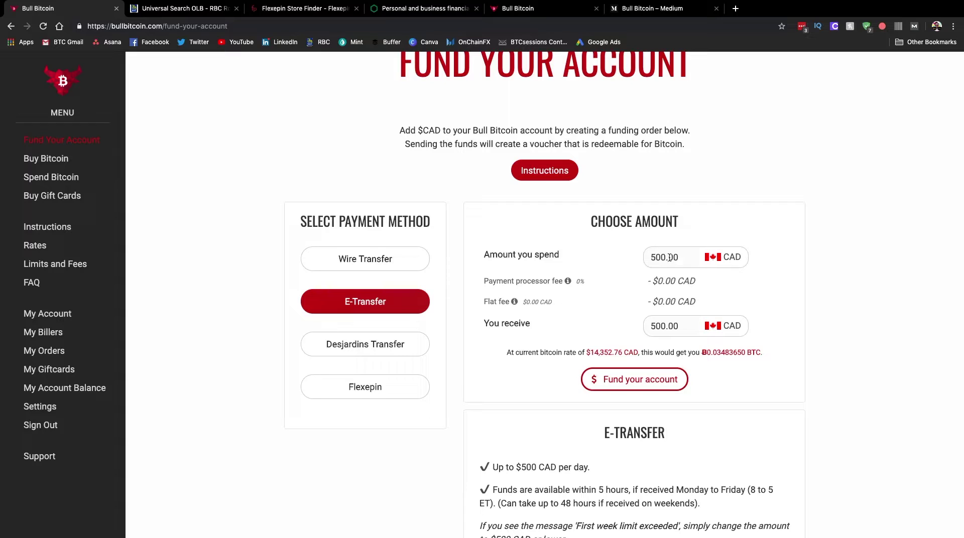
# Set the amount to spend to 50.00 CAD and submit the funding order.
pyautogui.click(665, 258)
pyautogui.doubleClick(665, 258)
pyautogui.write('50.00')
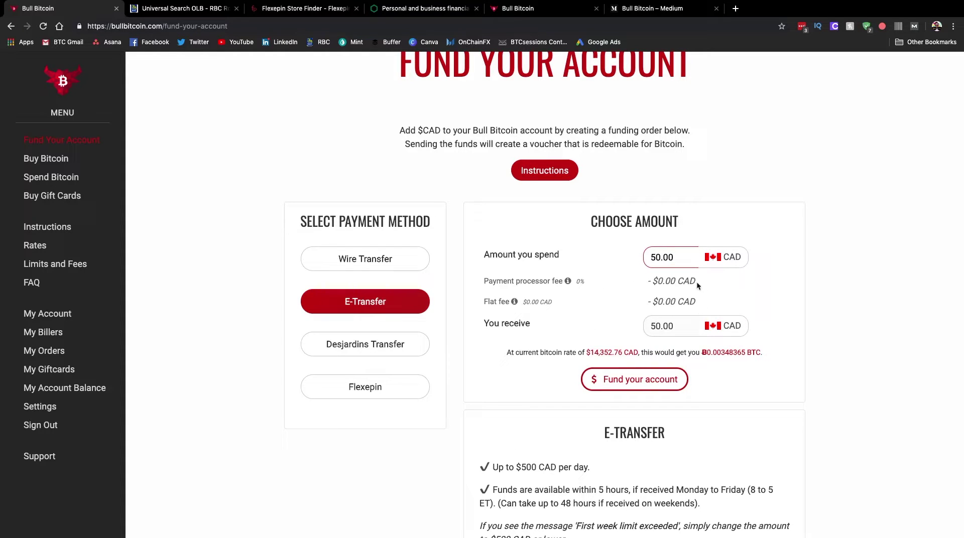
pyautogui.scroll(-3, 718, 290)
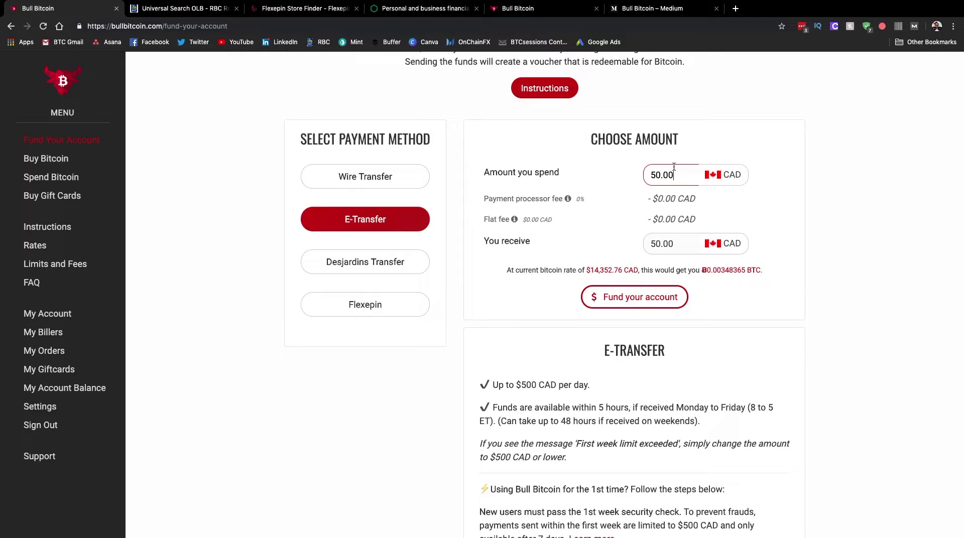
pyautogui.scroll(-1, 836, 231)
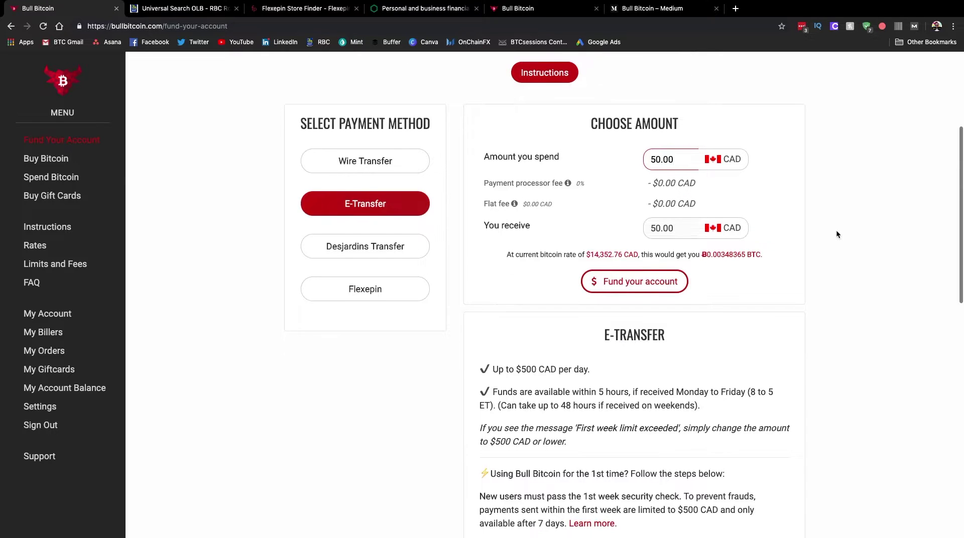
pyautogui.click(632, 282)
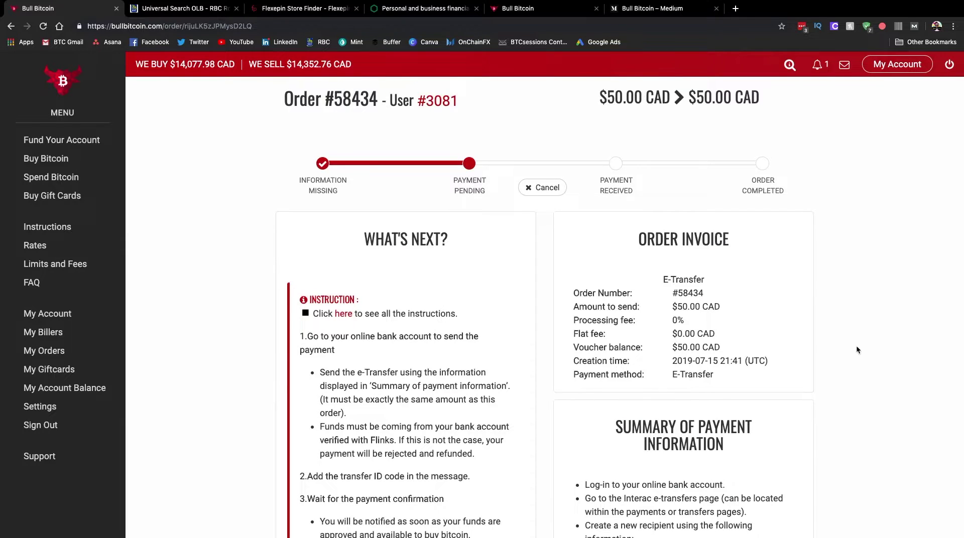
# Examine the funding order's payment instructions, including the recipient details, amount, secret question, answer and transfer ID code.
pyautogui.scroll(-3, 856, 346)
pyautogui.scroll(-1, 857, 347)
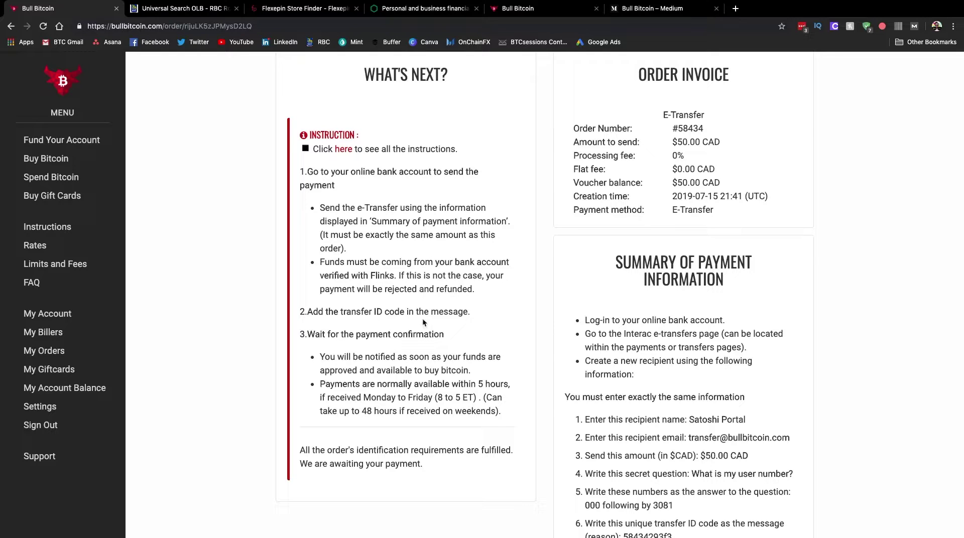
pyautogui.scroll(-5, 390, 330)
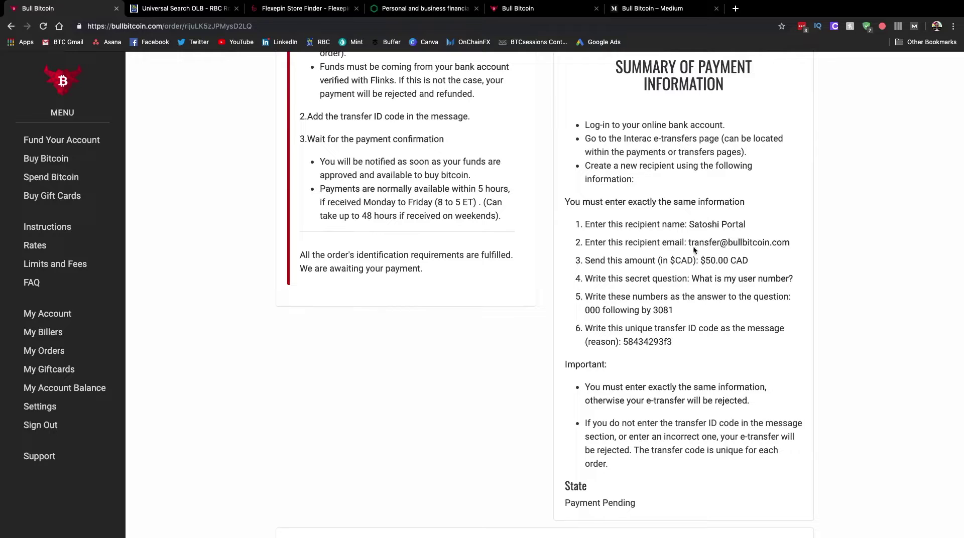
pyautogui.moveTo(781, 247); pyautogui.dragTo(732, 260)
pyautogui.click(647, 263)
pyautogui.click(696, 280)
pyautogui.moveTo(591, 310); pyautogui.dragTo(673, 311)
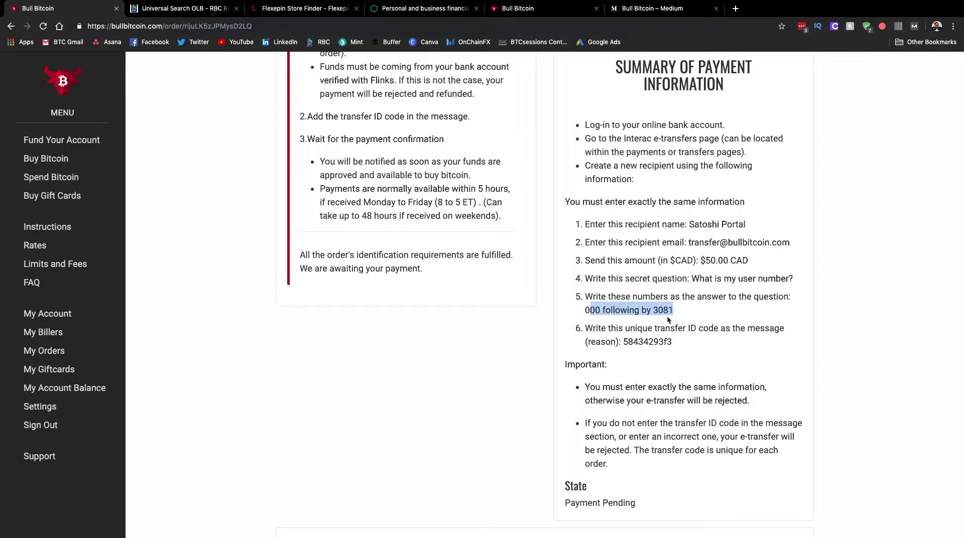
pyautogui.click(655, 359)
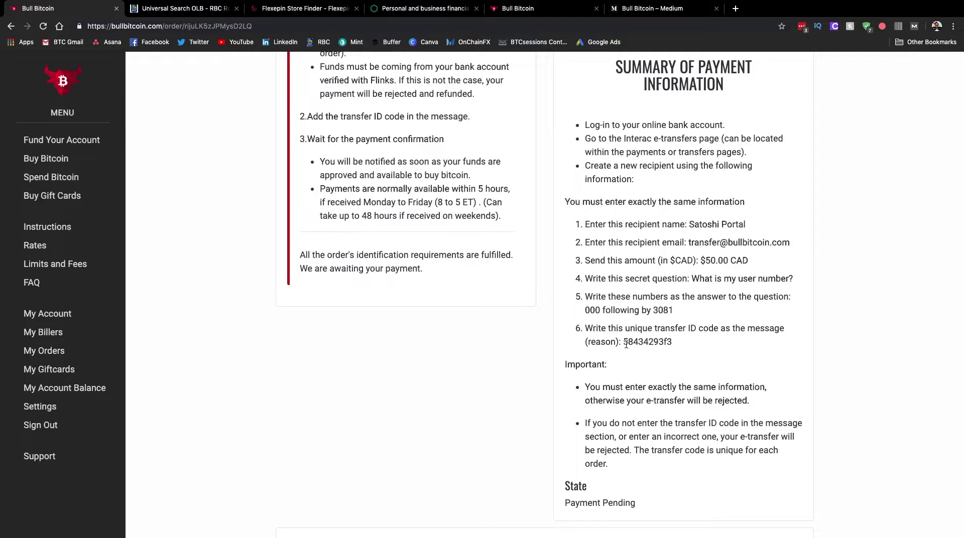
pyautogui.moveTo(628, 343); pyautogui.dragTo(672, 344)
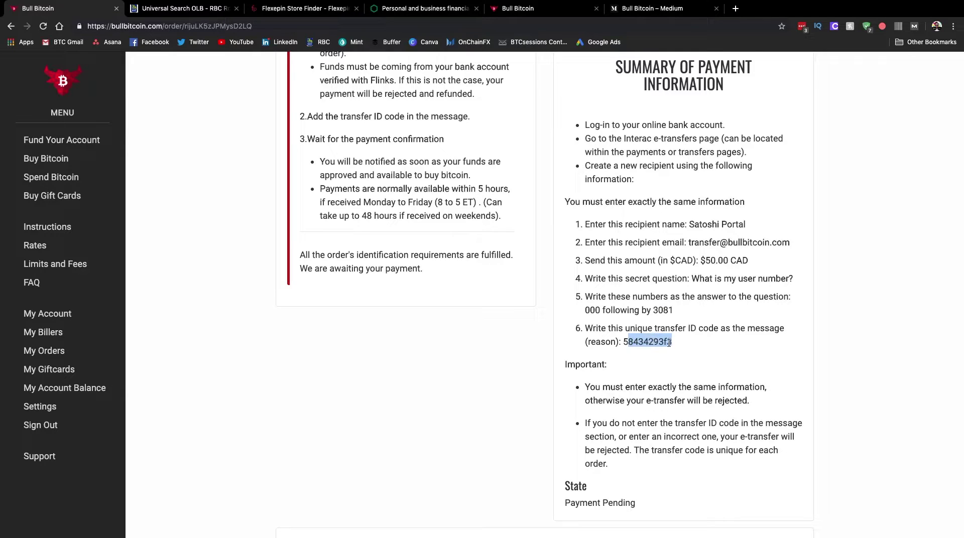
pyautogui.click(681, 342)
pyautogui.scroll(-3, 697, 369)
pyautogui.scroll(4, 698, 369)
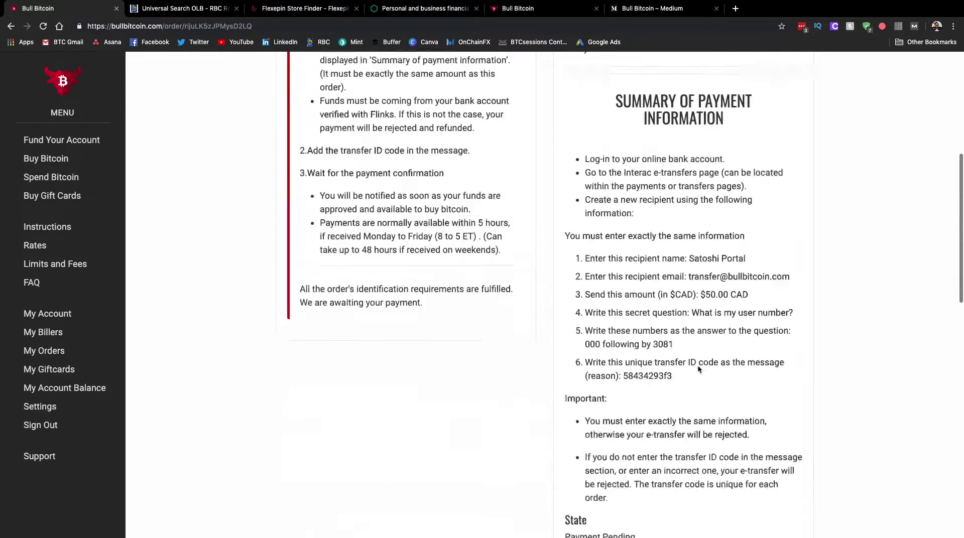
pyautogui.scroll(6, 697, 369)
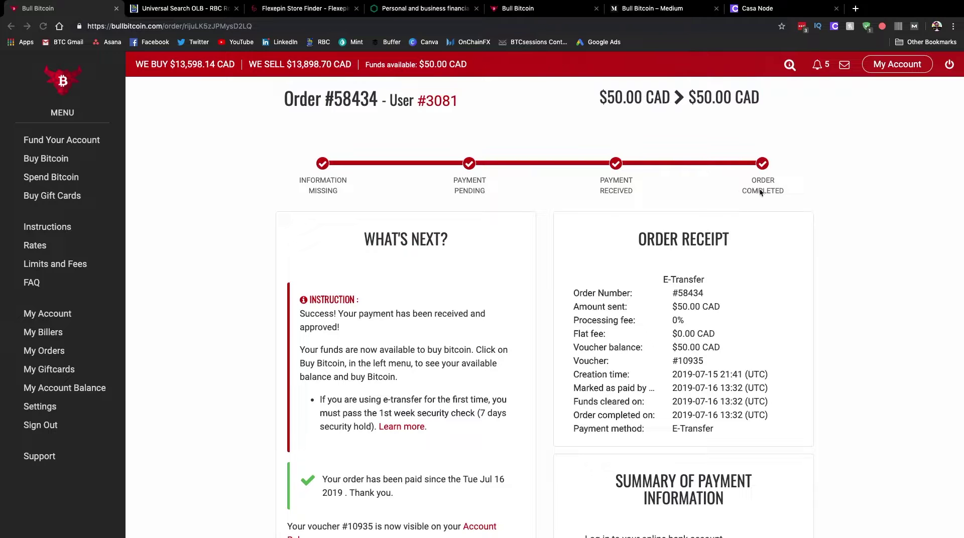
# Review the completed funding order's receipt and go to the Bitcoin purchase page.
pyautogui.scroll(-10, 830, 246)
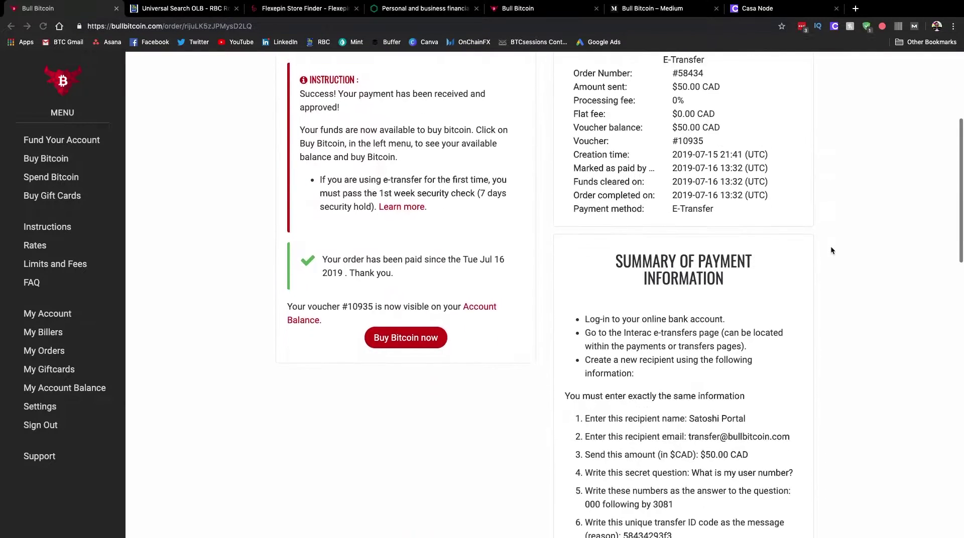
pyautogui.scroll(10, 831, 246)
pyautogui.scroll(-4, 831, 246)
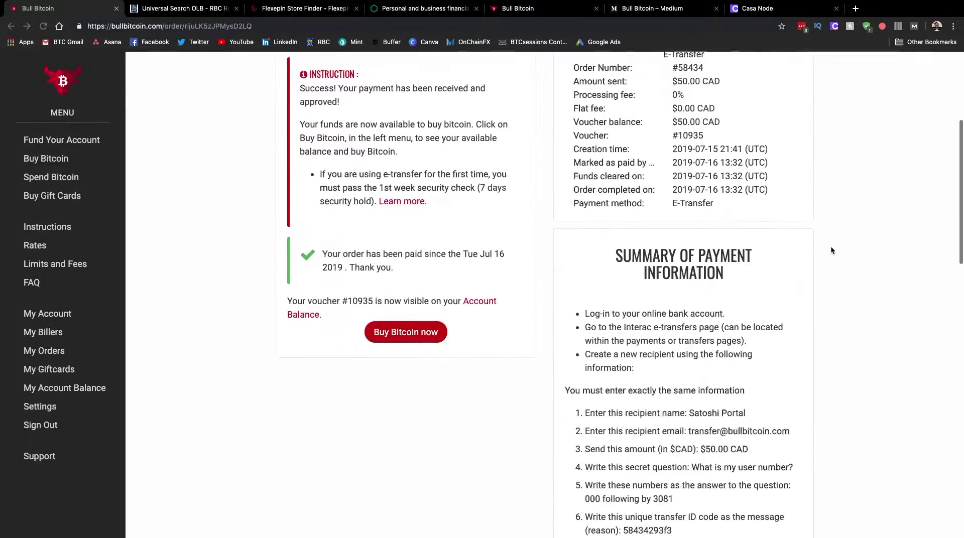
pyautogui.click(398, 334)
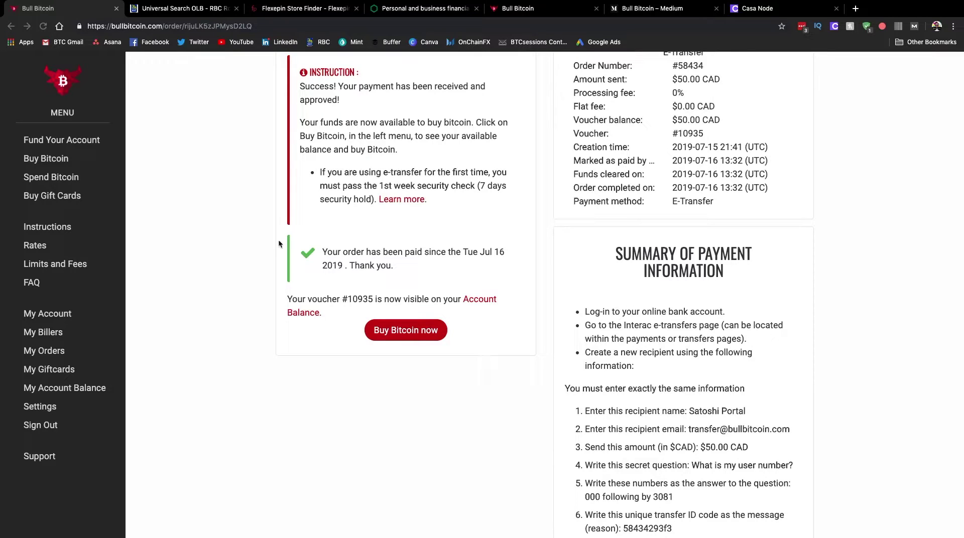
pyautogui.click(40, 158)
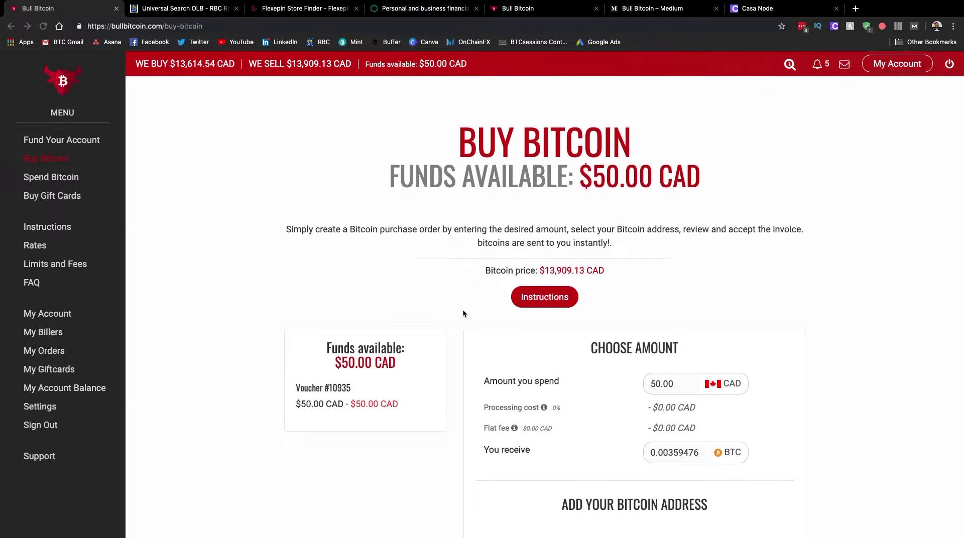
# Try 25 CAD as the amount to spend on the Bitcoin purchase.
pyautogui.scroll(-3, 463, 310)
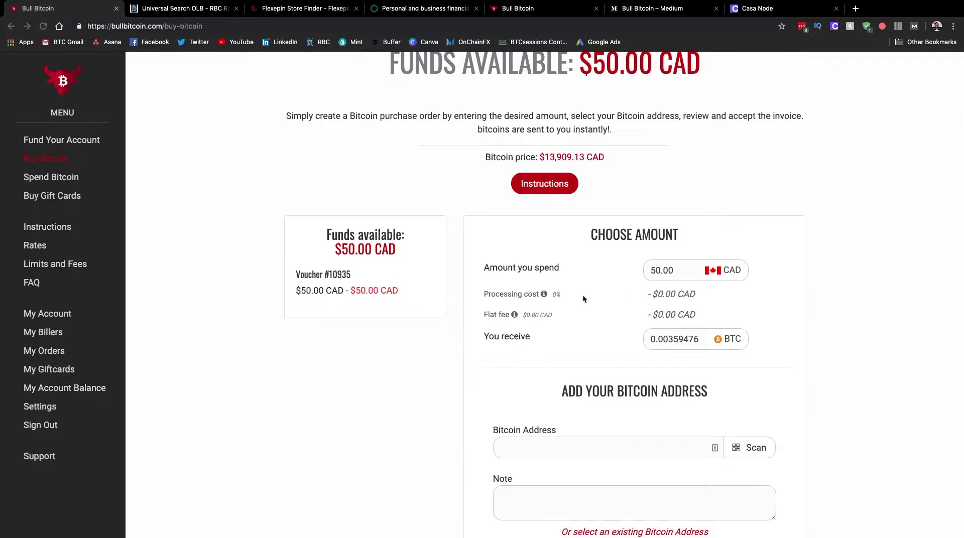
pyautogui.scroll(-1, 679, 301)
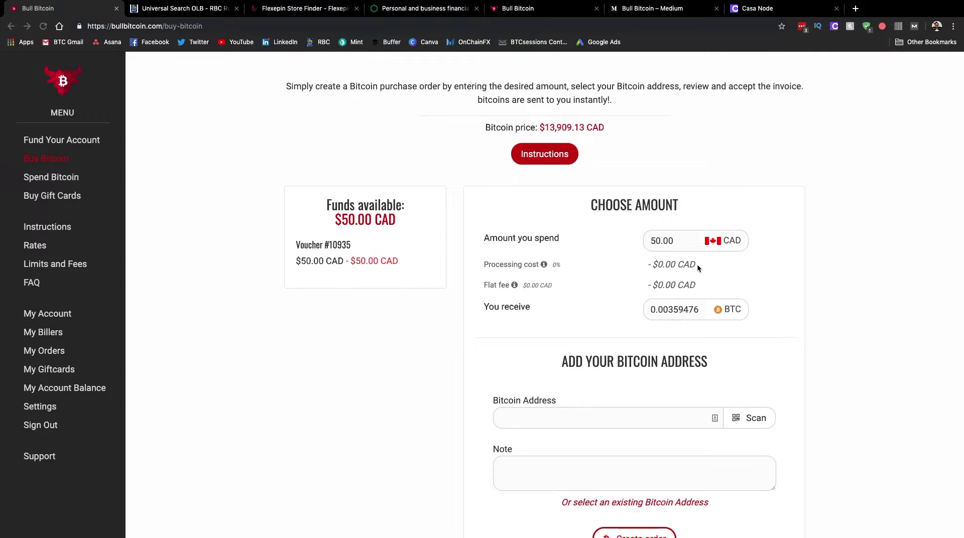
pyautogui.click(677, 241)
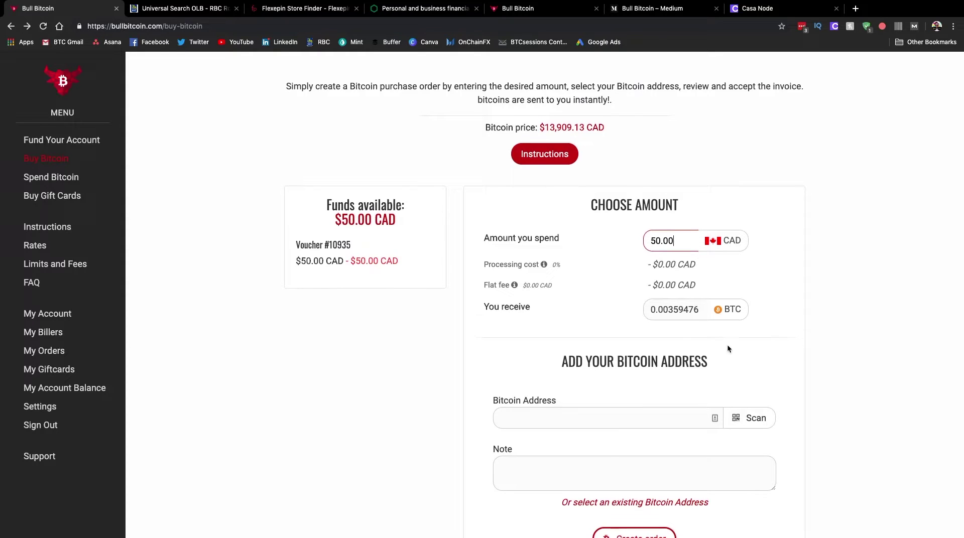
pyautogui.scroll(-1, 727, 345)
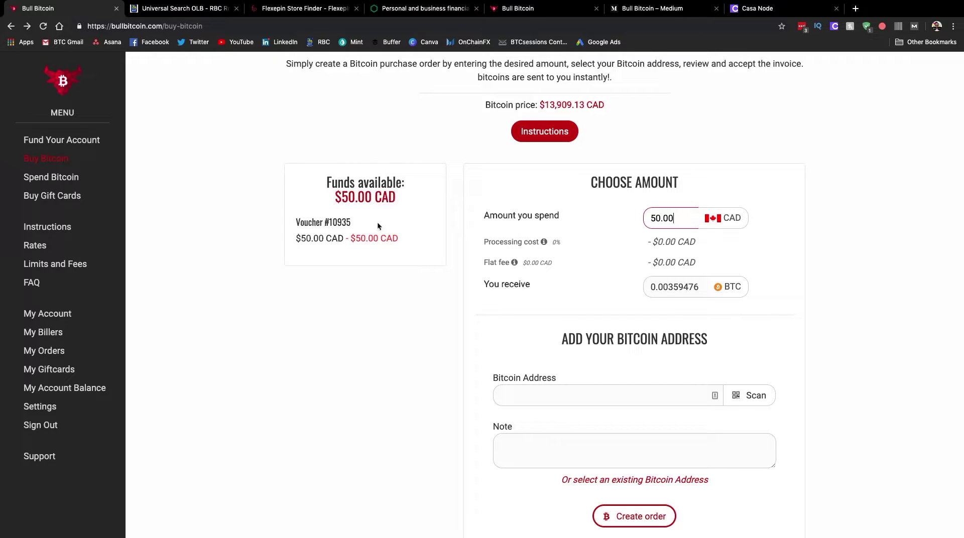
pyautogui.scroll(-1, 861, 306)
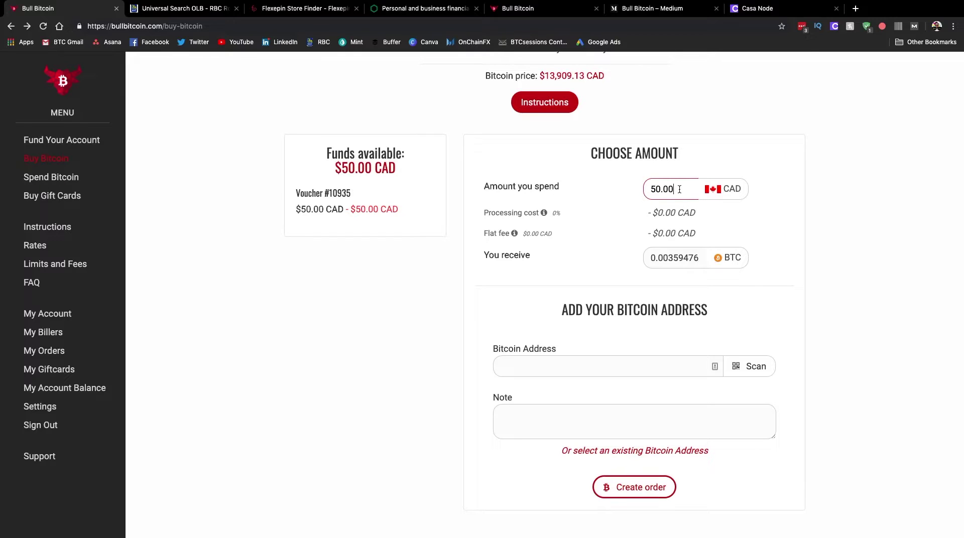
pyautogui.moveTo(682, 189); pyautogui.dragTo(635, 188)
pyautogui.write('25')
# Set the amount to spend on the Bitcoin purchase to 50.00 CAD.
pyautogui.moveTo(673, 194); pyautogui.dragTo(561, 195)
pyautogui.write('5')
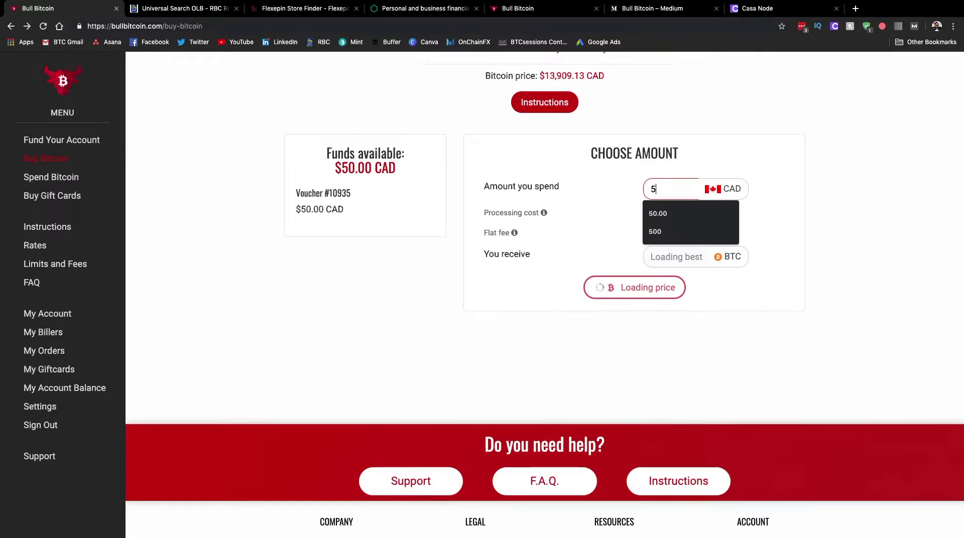
pyautogui.write('0.00')
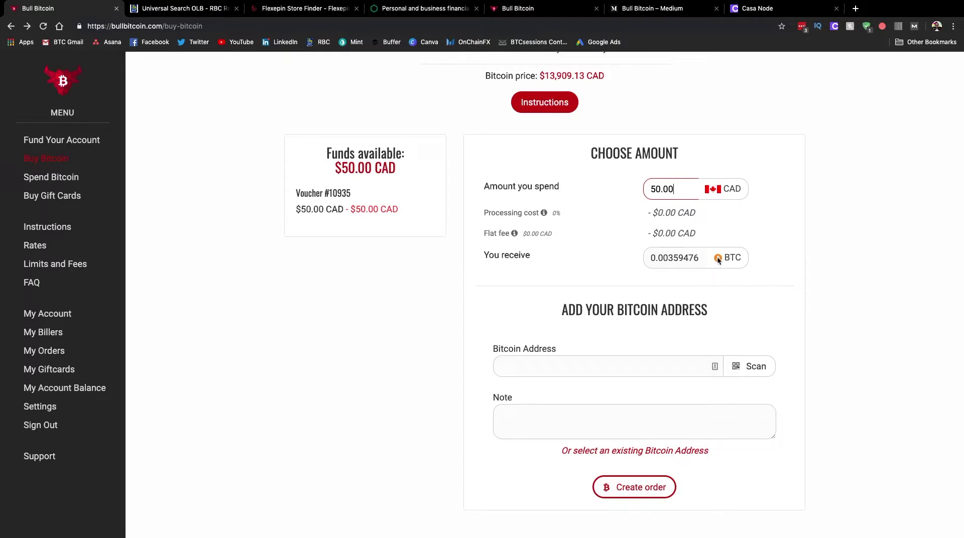
# Scan the receiving wallet's QR code to fill in the Bitcoin address, and create the purchase order.
pyautogui.scroll(-3, 799, 267)
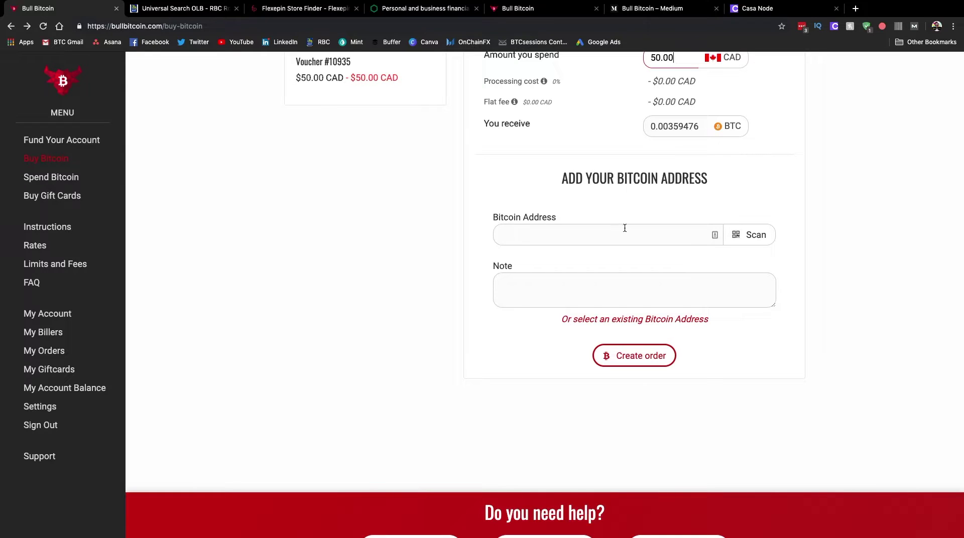
pyautogui.click(752, 238)
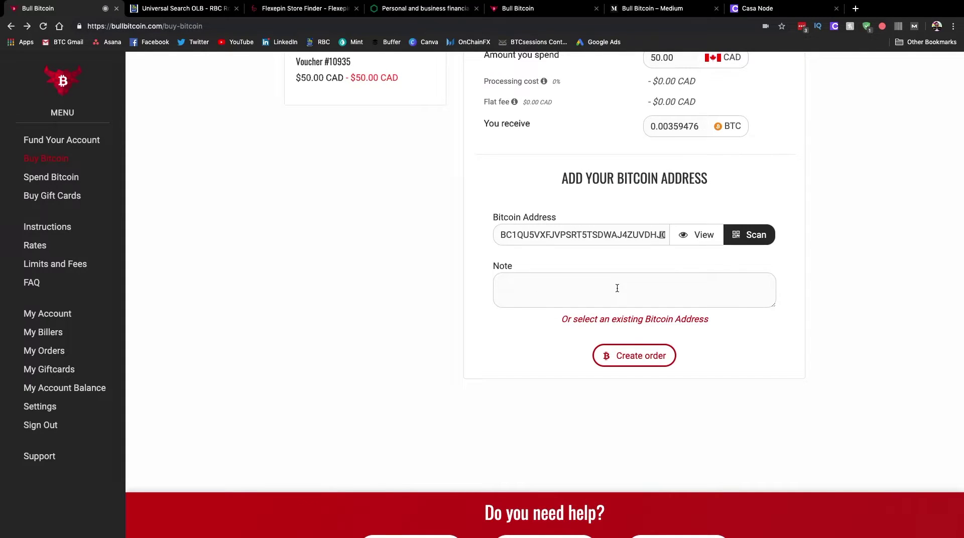
pyautogui.click(640, 359)
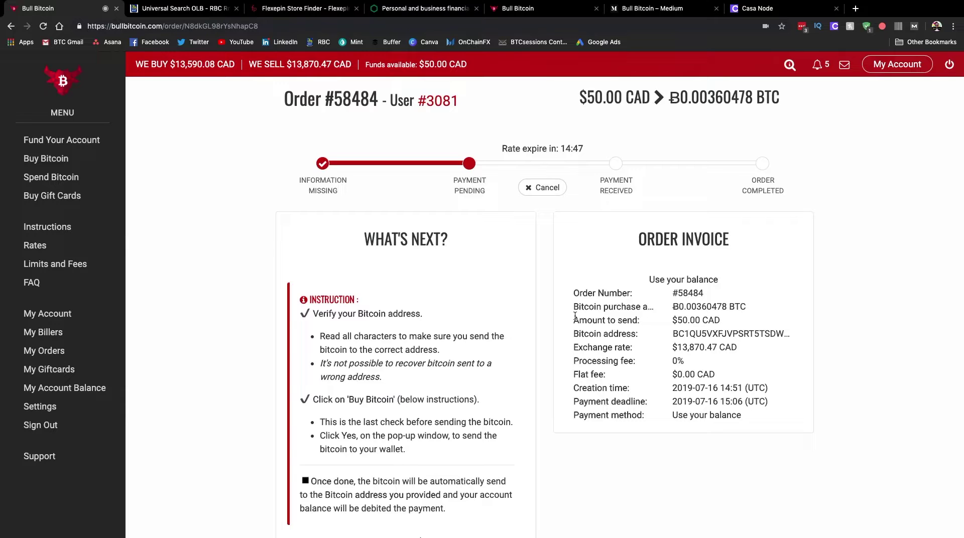
# Review the purchase order's instructions and invoice, and confirm buying the Bitcoin with the account balance.
pyautogui.scroll(-3, 632, 357)
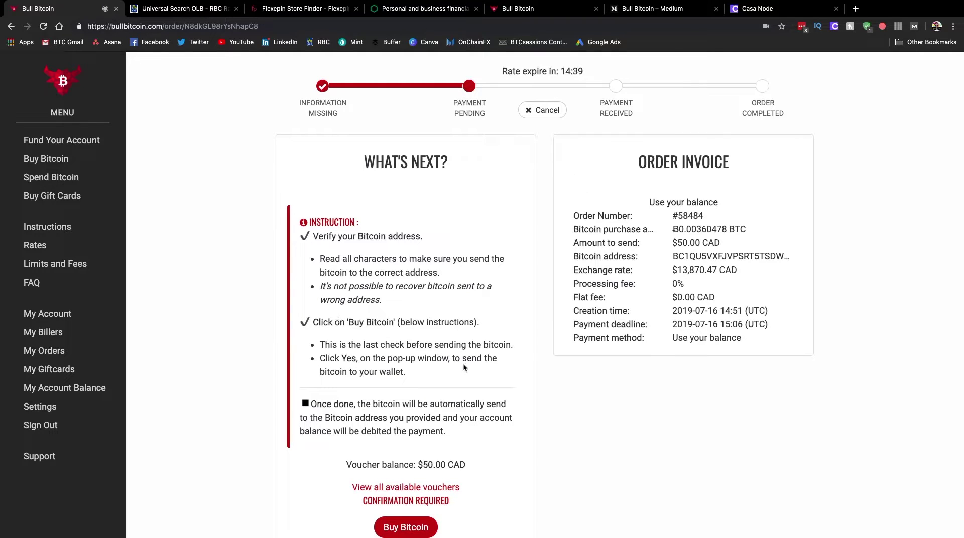
pyautogui.scroll(-1, 514, 371)
pyautogui.scroll(-1, 515, 373)
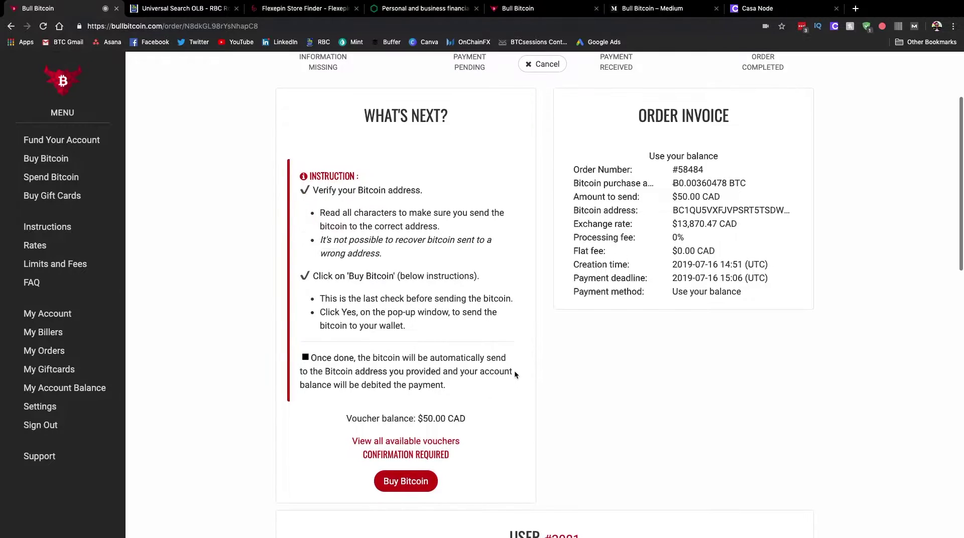
pyautogui.scroll(2, 515, 372)
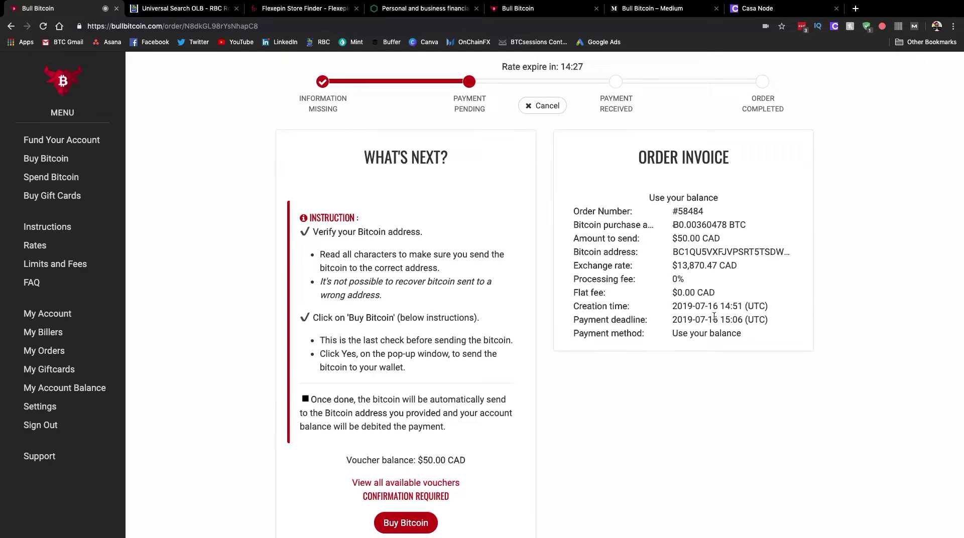
pyautogui.scroll(-5, 703, 362)
pyautogui.scroll(2, 703, 361)
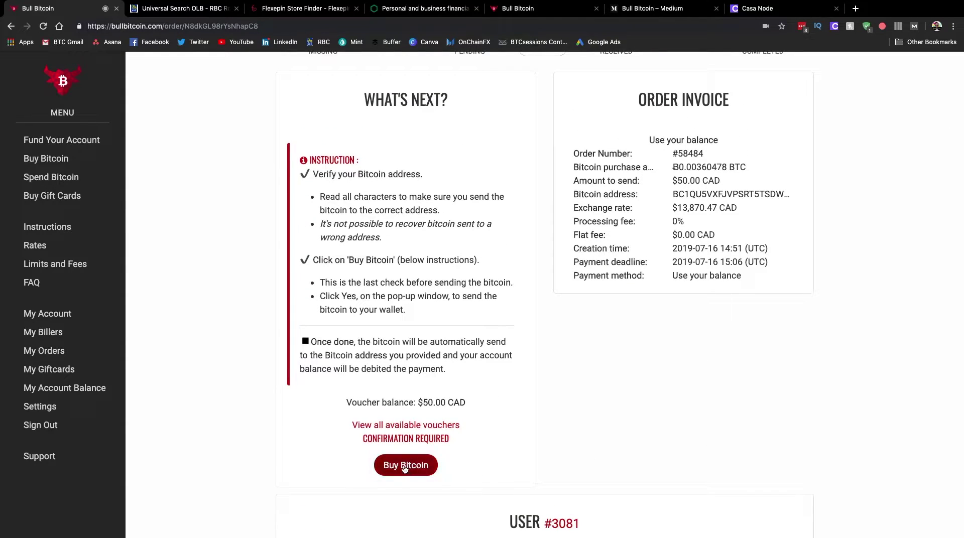
pyautogui.click(405, 466)
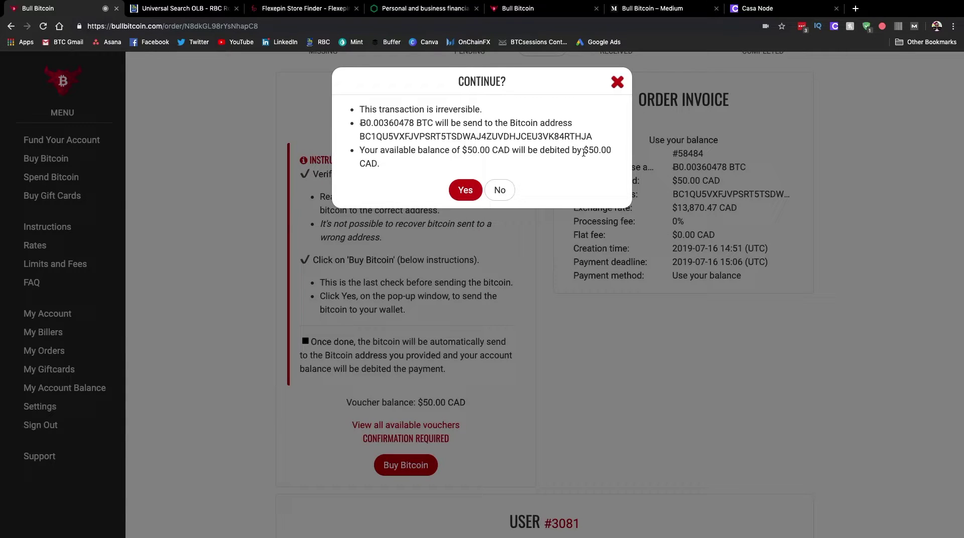
pyautogui.click(466, 190)
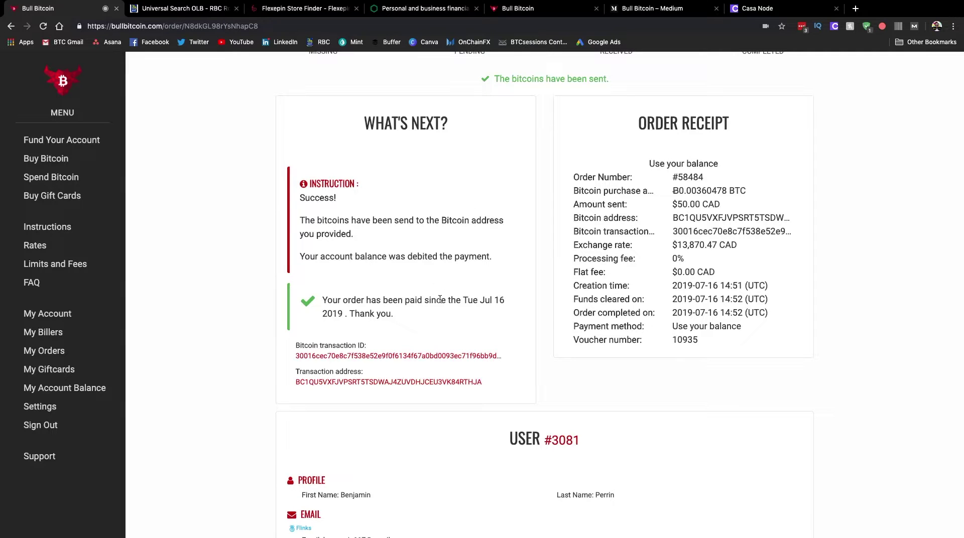
# Return to the site's home page and open the account funding page to view its payment methods.
pyautogui.scroll(3, 537, 324)
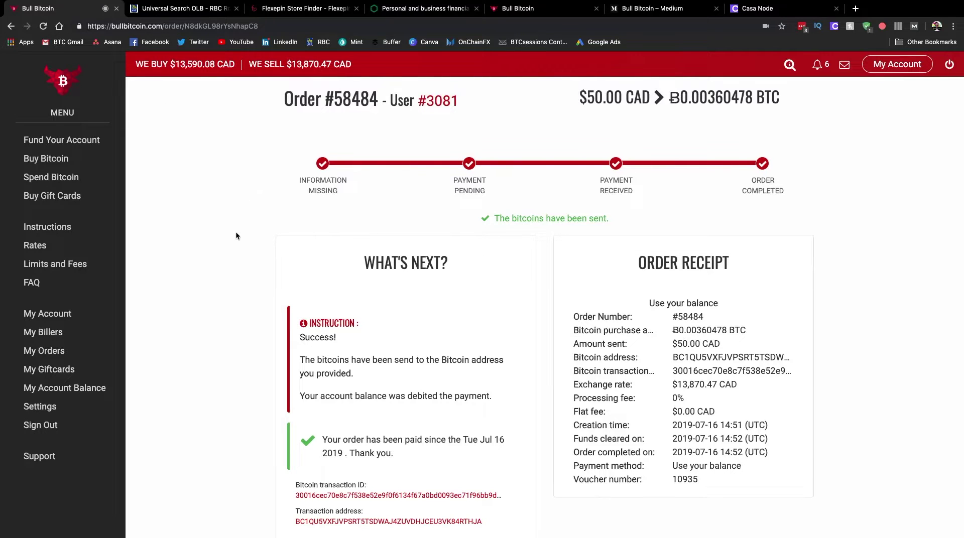
pyautogui.click(72, 87)
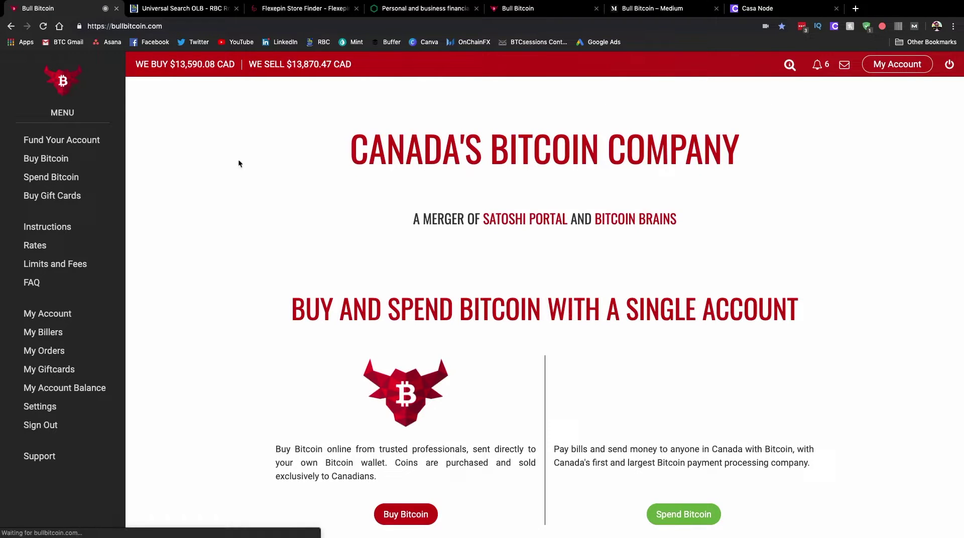
pyautogui.click(93, 145)
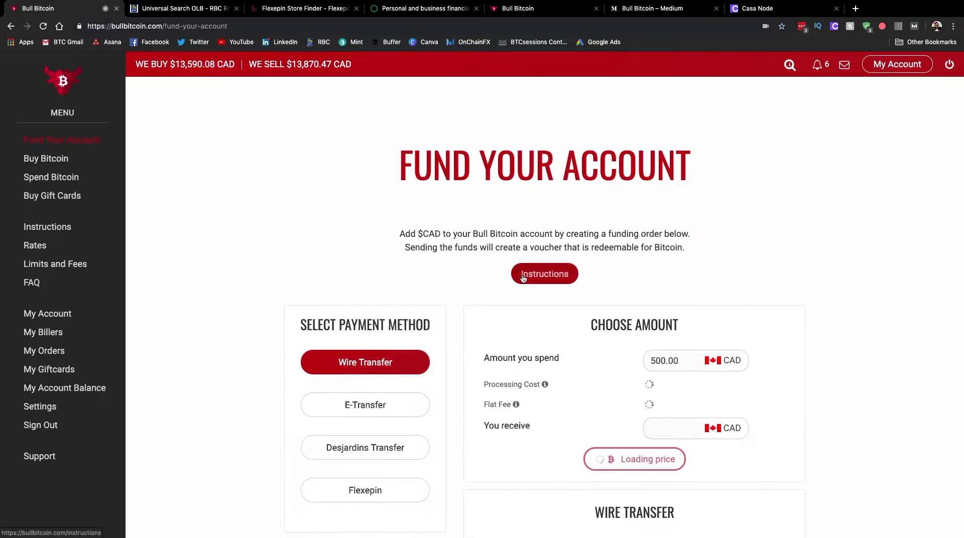
pyautogui.scroll(-2, 742, 330)
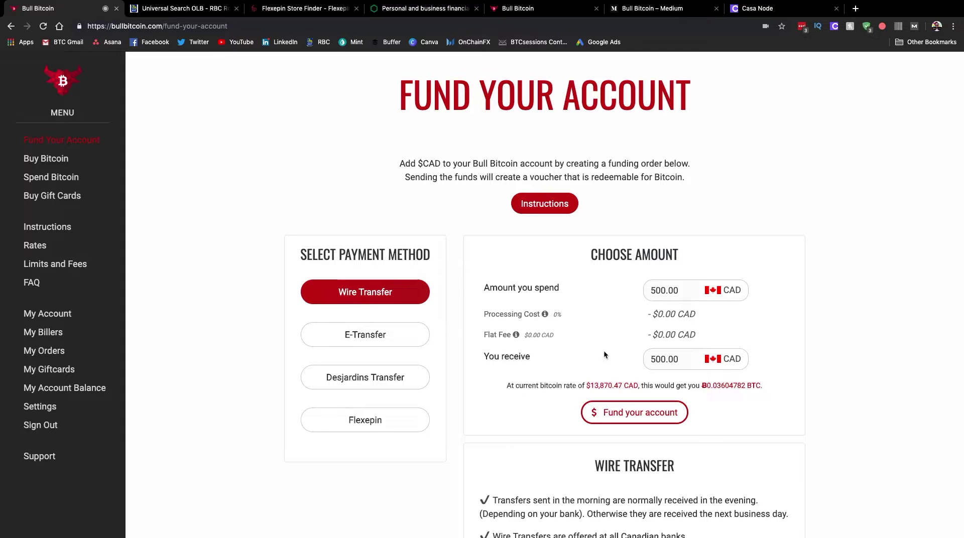
pyautogui.scroll(2, 462, 276)
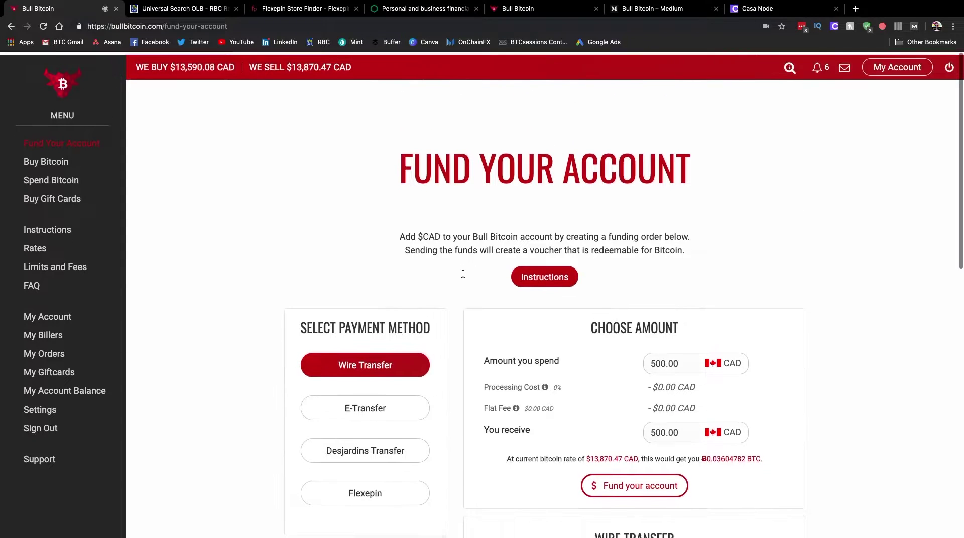